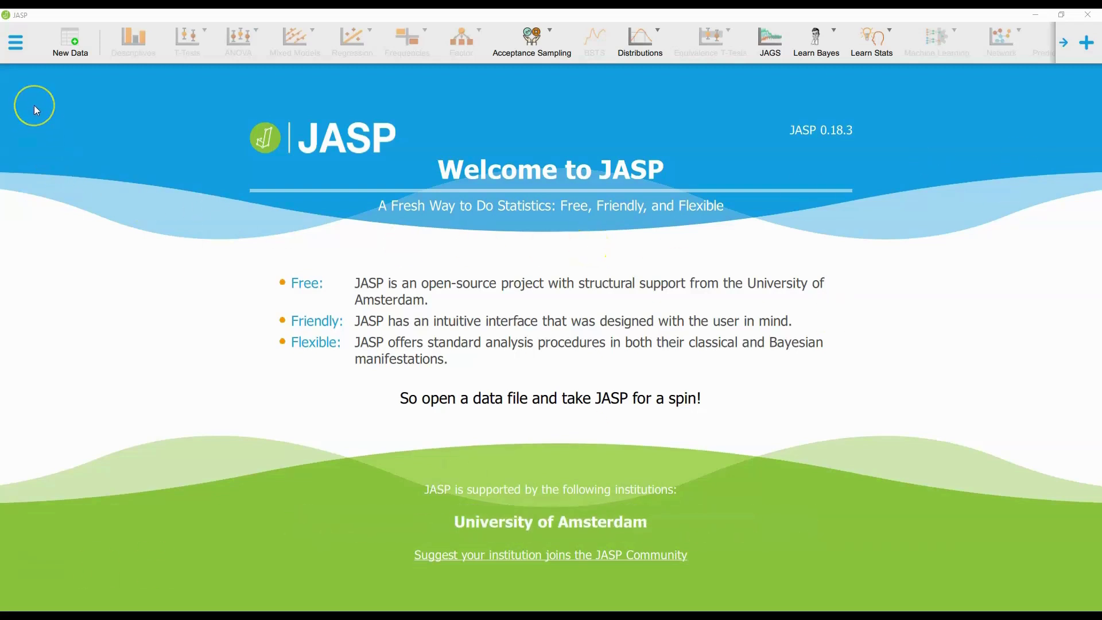
Open the MLR.csv data file from the computer's Desktop folder
{"action": "left_click", "coordinate": [15, 43]}
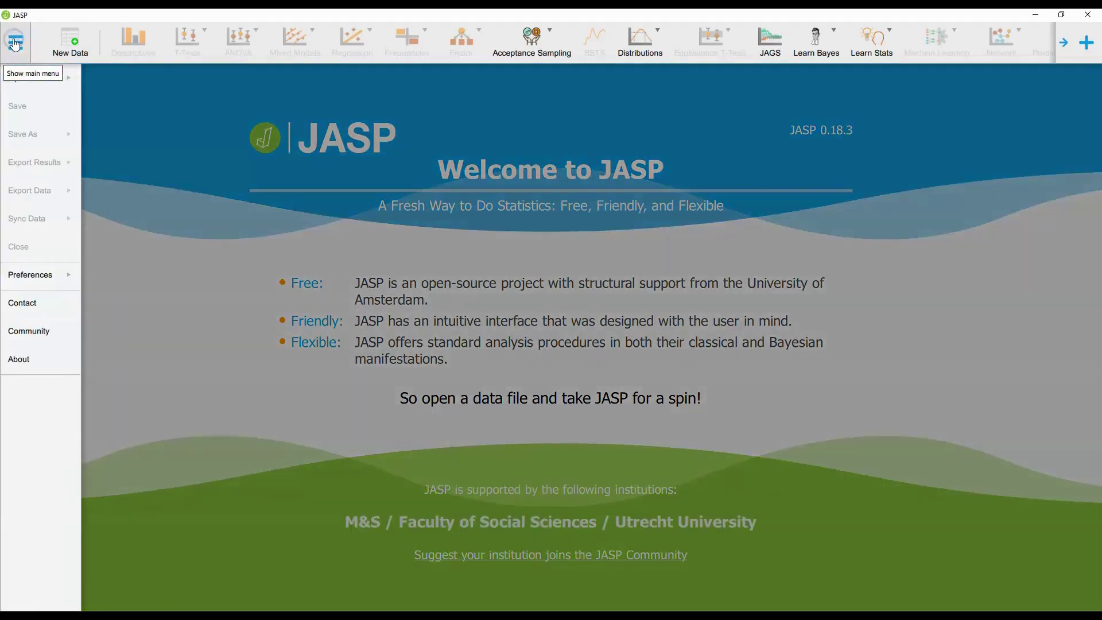
{"action": "left_click", "coordinate": [35, 77]}
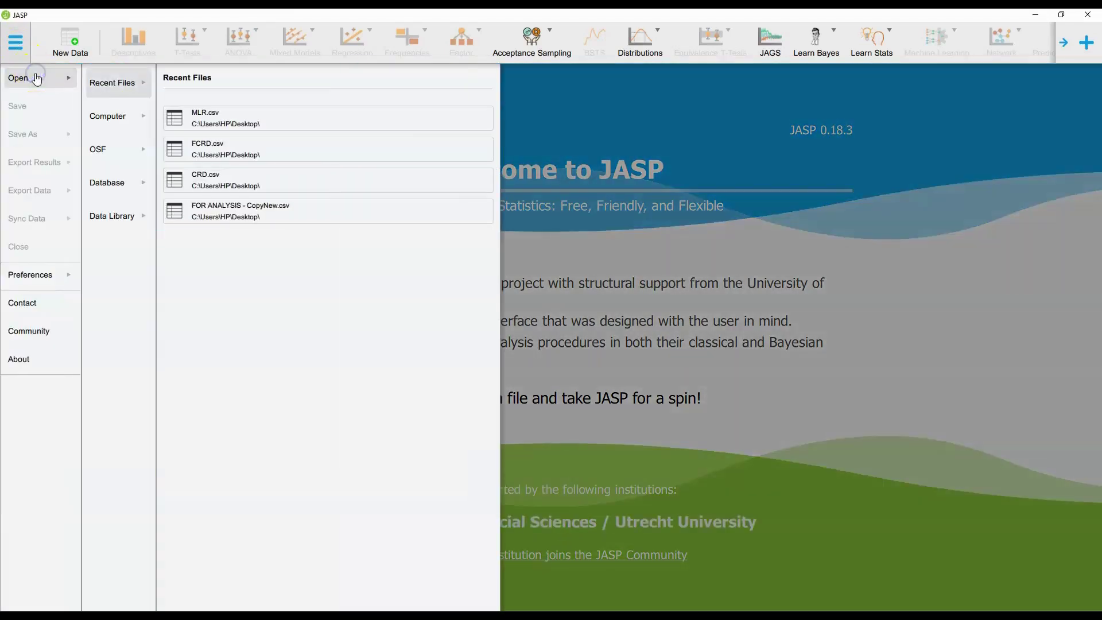
{"action": "left_click", "coordinate": [112, 115]}
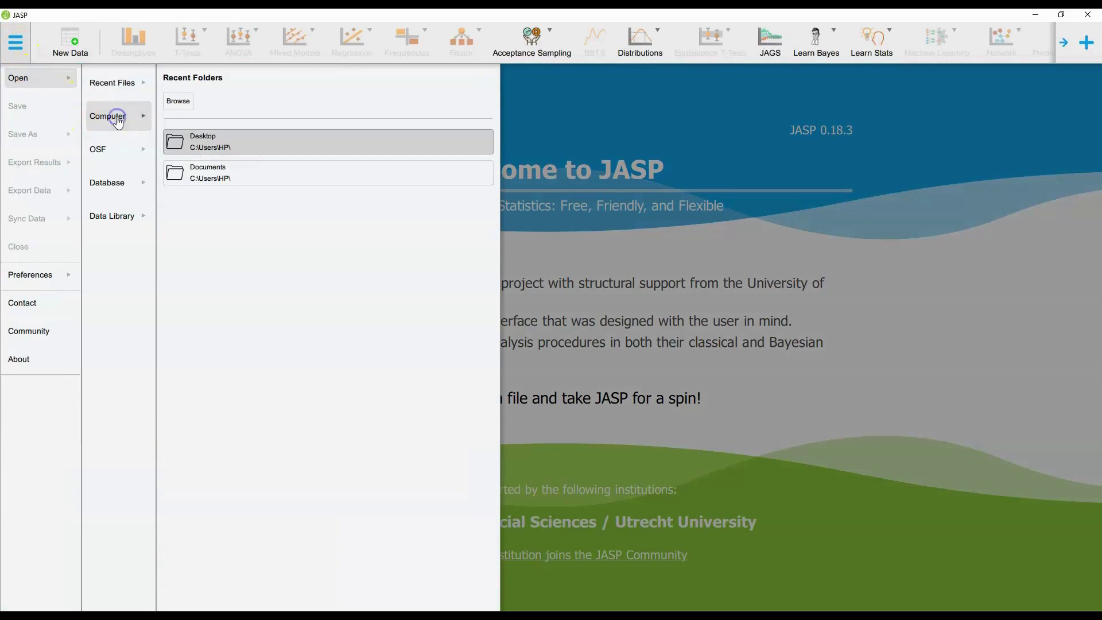
{"action": "left_click", "coordinate": [204, 143]}
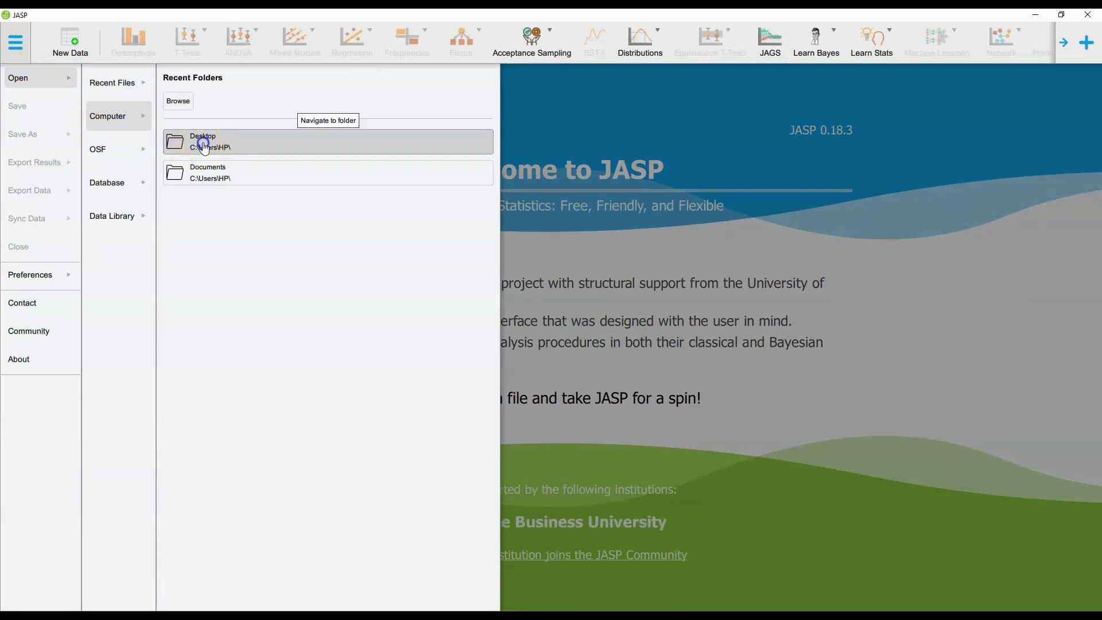
{"action": "scroll", "coordinate": [184, 233], "scroll_direction": "down", "scroll_amount": 5}
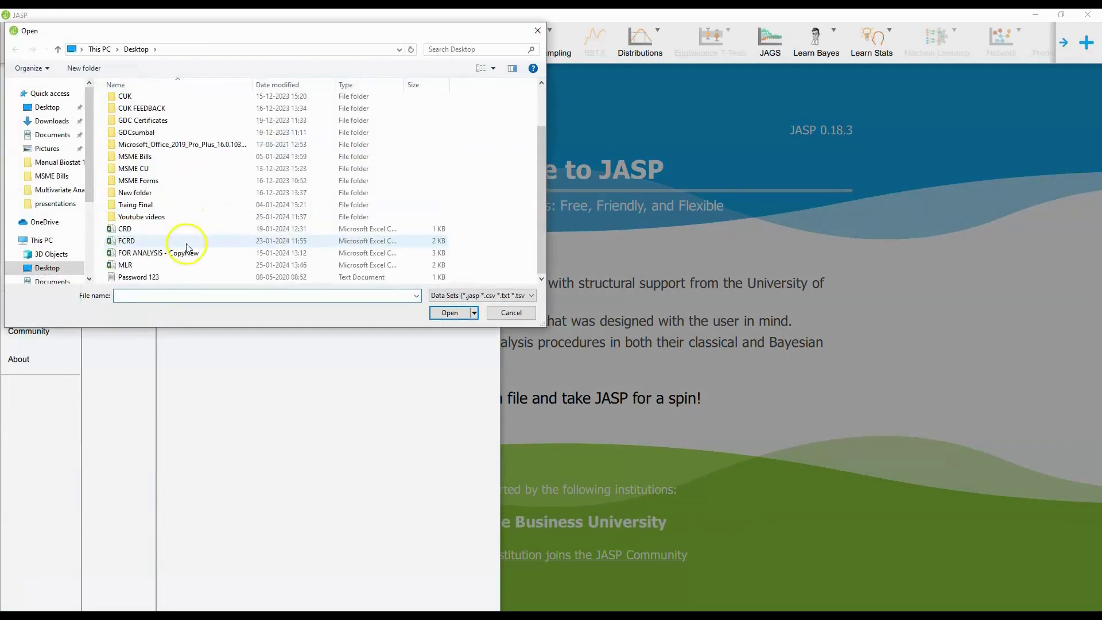
{"action": "left_click", "coordinate": [126, 265]}
{"action": "left_click", "coordinate": [444, 312]}
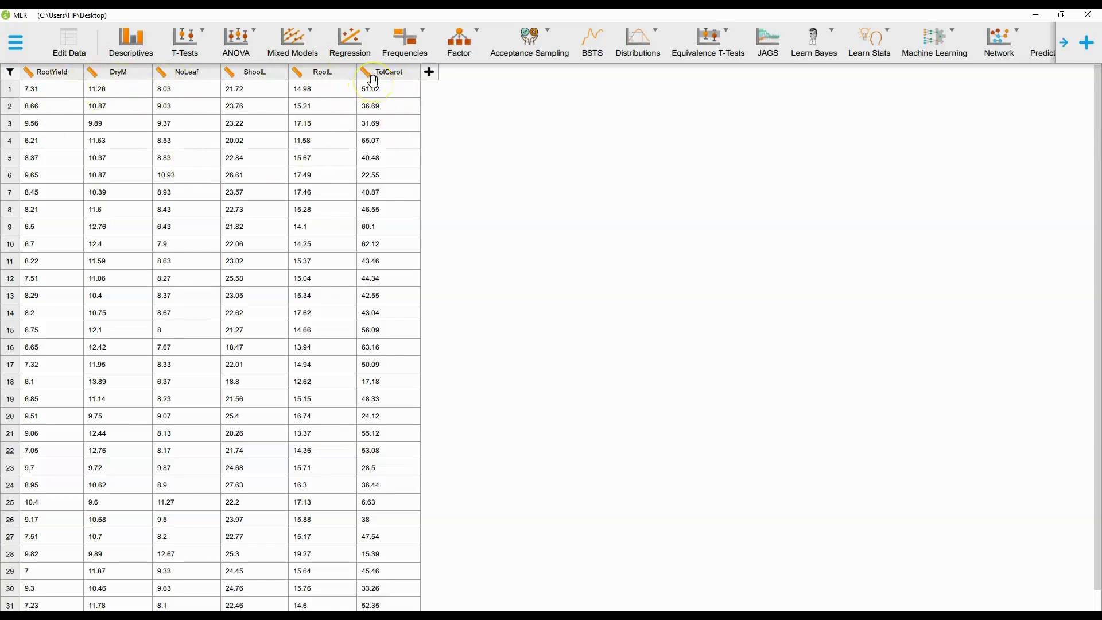
Create a classical Correlation analysis with RootYield, DryM, NoLeaf, ShootL, RootL and TotCarot as the variables
{"action": "left_click", "coordinate": [367, 46]}
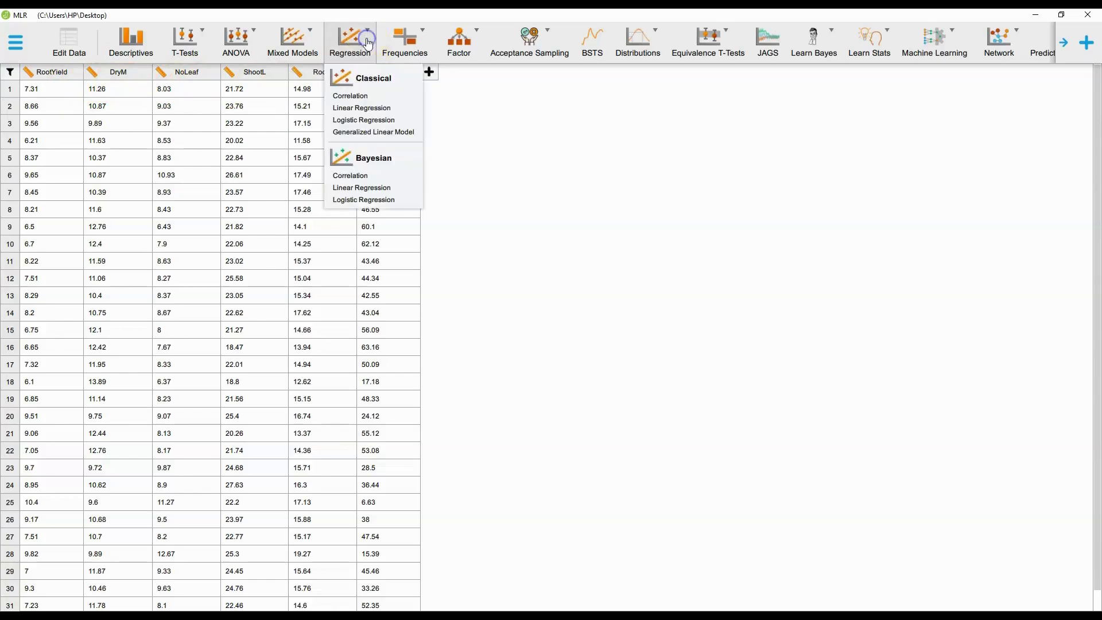
{"action": "left_click", "coordinate": [348, 100]}
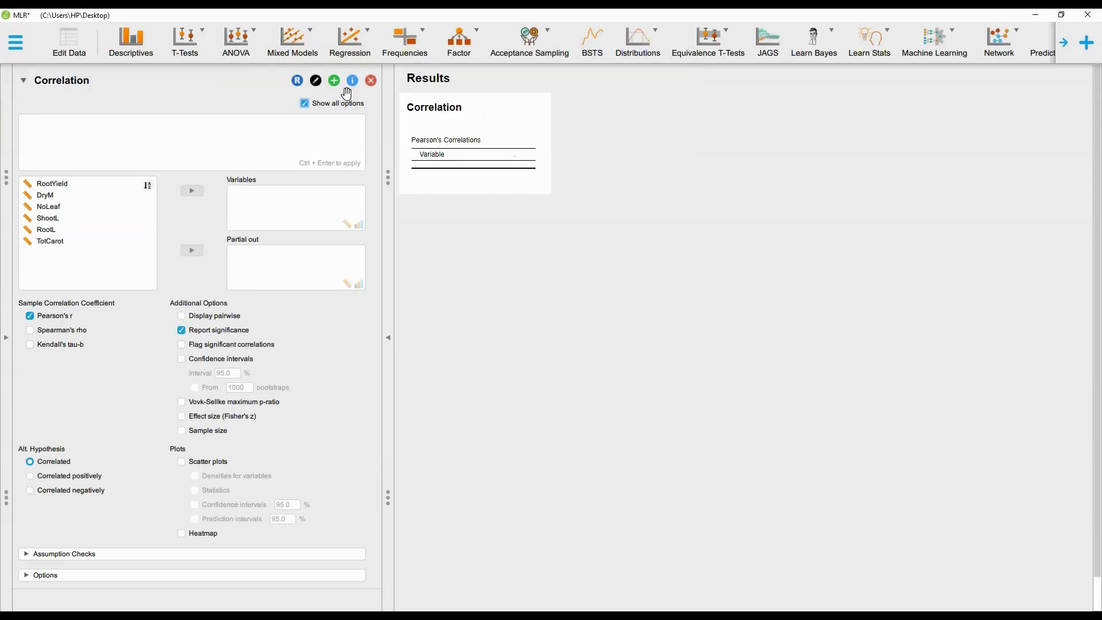
{"action": "left_click", "coordinate": [48, 185]}
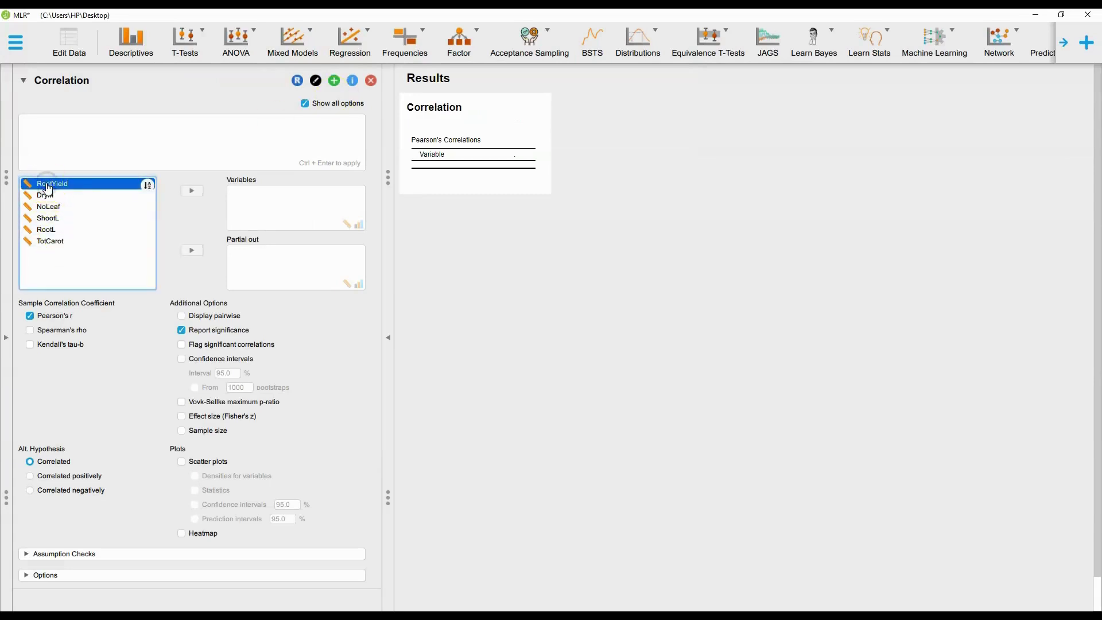
{"action": "key", "text": "shift+Down"}
{"action": "key", "text": "shift+Down"}
{"action": "key", "text": "shift+Down"}
{"action": "key", "text": "shift+Down"}
{"action": "key", "text": "shift+Down"}
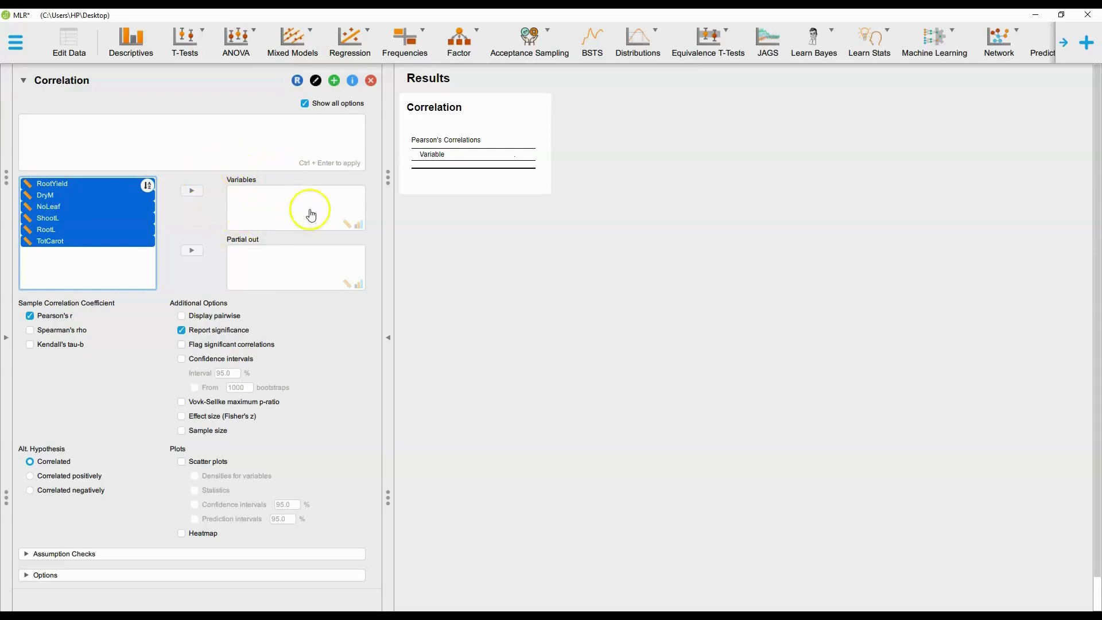
{"action": "left_click", "coordinate": [192, 191]}
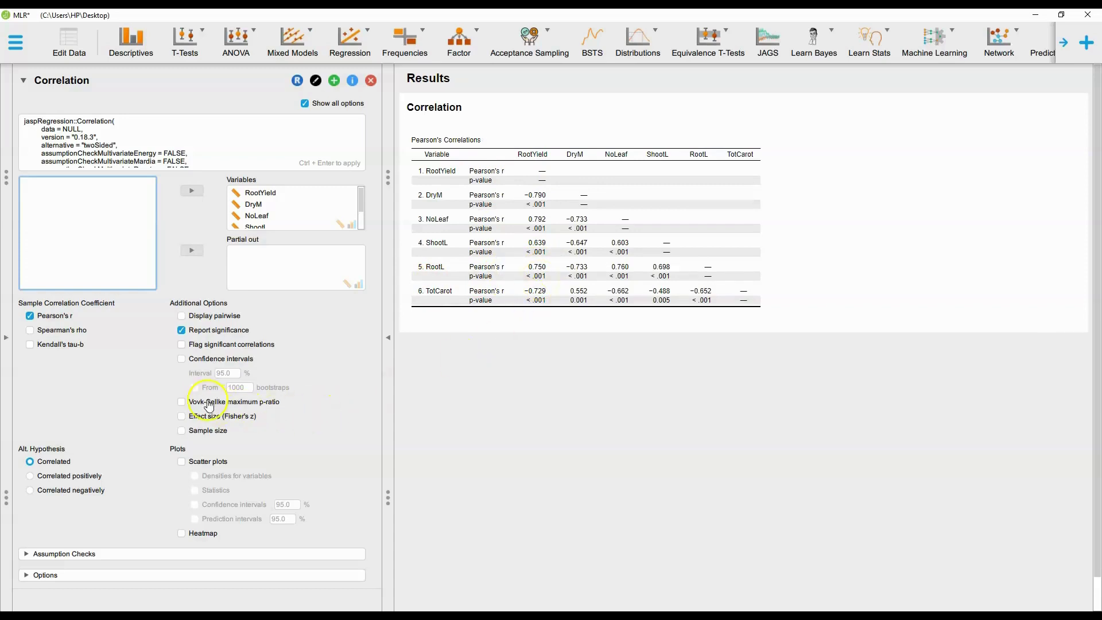
Flag significant correlations, add 95% confidence intervals and a heatmap to the correlation analysis, and review the output
{"action": "left_click", "coordinate": [182, 344]}
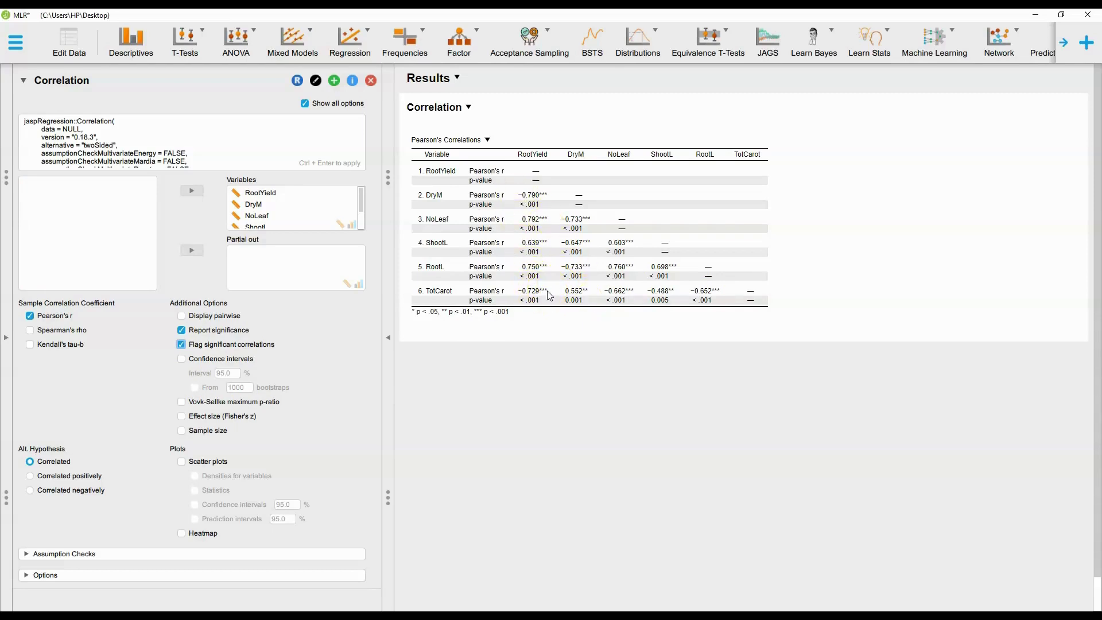
{"action": "left_click", "coordinate": [548, 269]}
{"action": "left_click", "coordinate": [181, 360]}
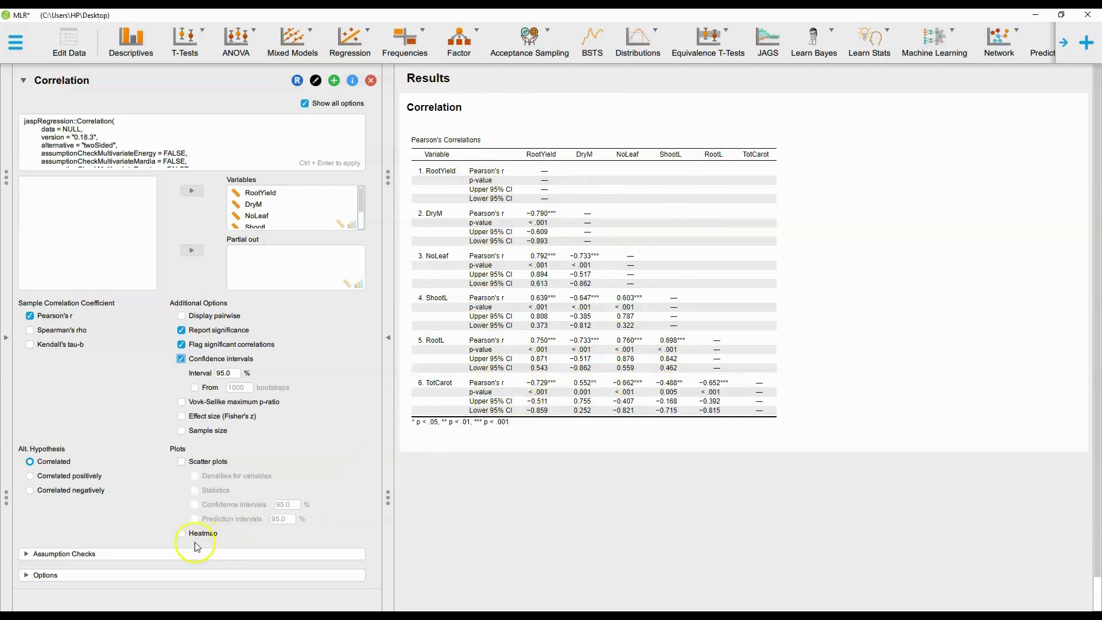
{"action": "left_click", "coordinate": [182, 533]}
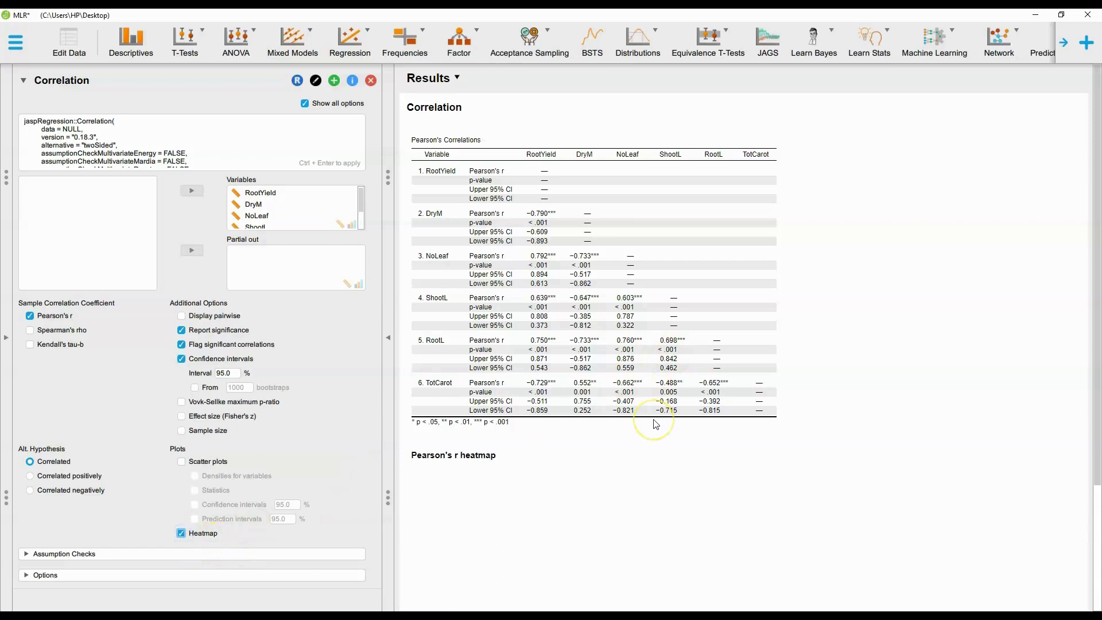
{"action": "scroll", "coordinate": [656, 424], "scroll_direction": "down", "scroll_amount": 3}
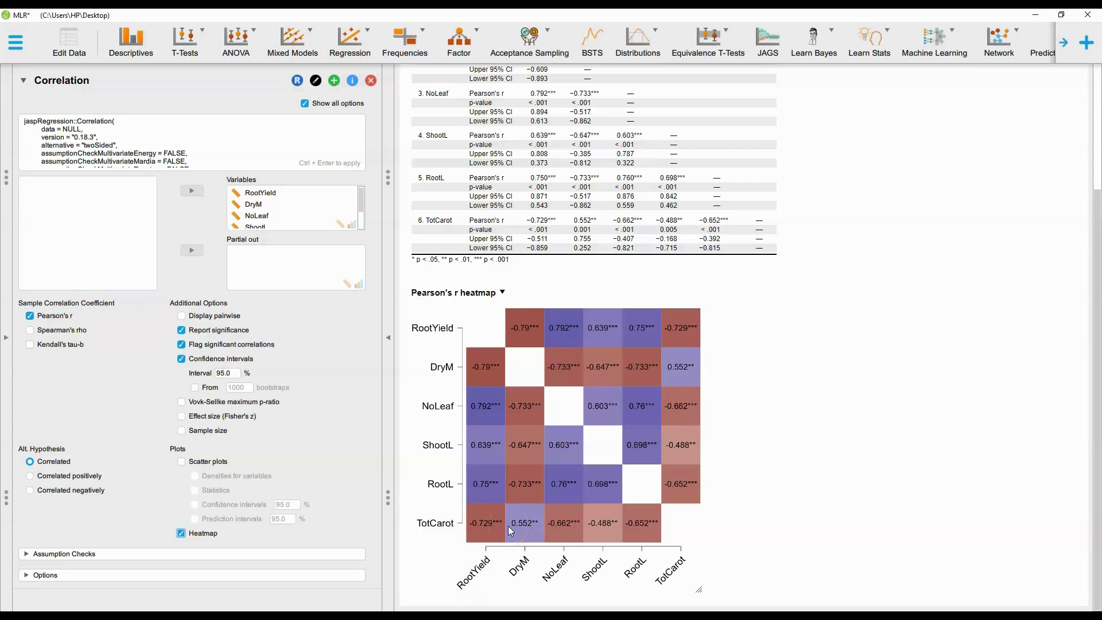
{"action": "scroll", "coordinate": [508, 526], "scroll_direction": "up", "scroll_amount": 5}
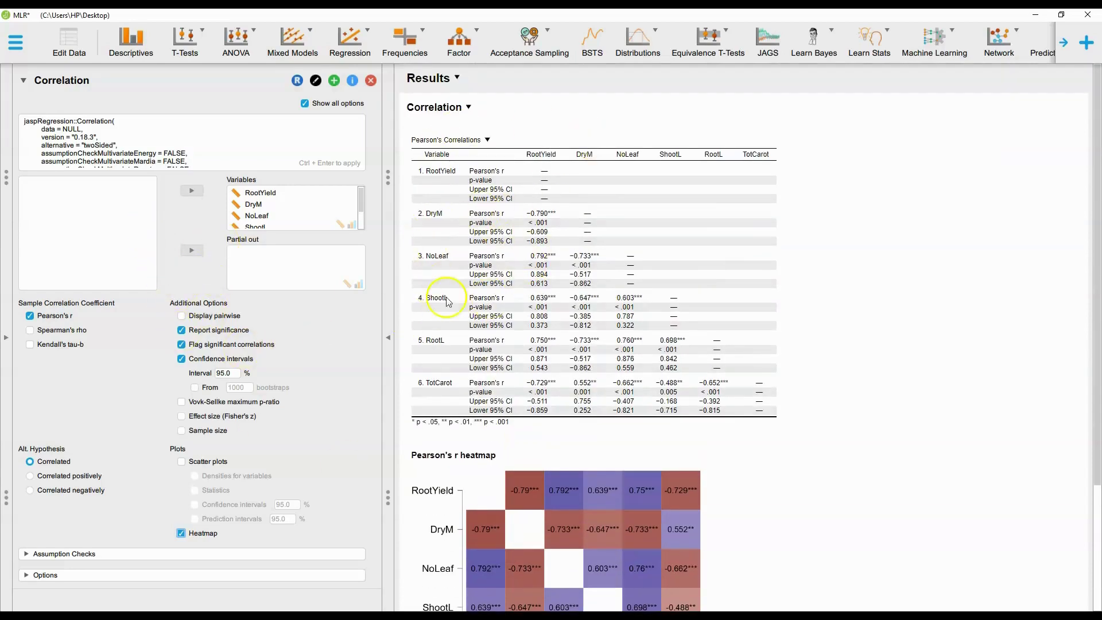
{"action": "scroll", "coordinate": [508, 353], "scroll_direction": "down", "scroll_amount": 4}
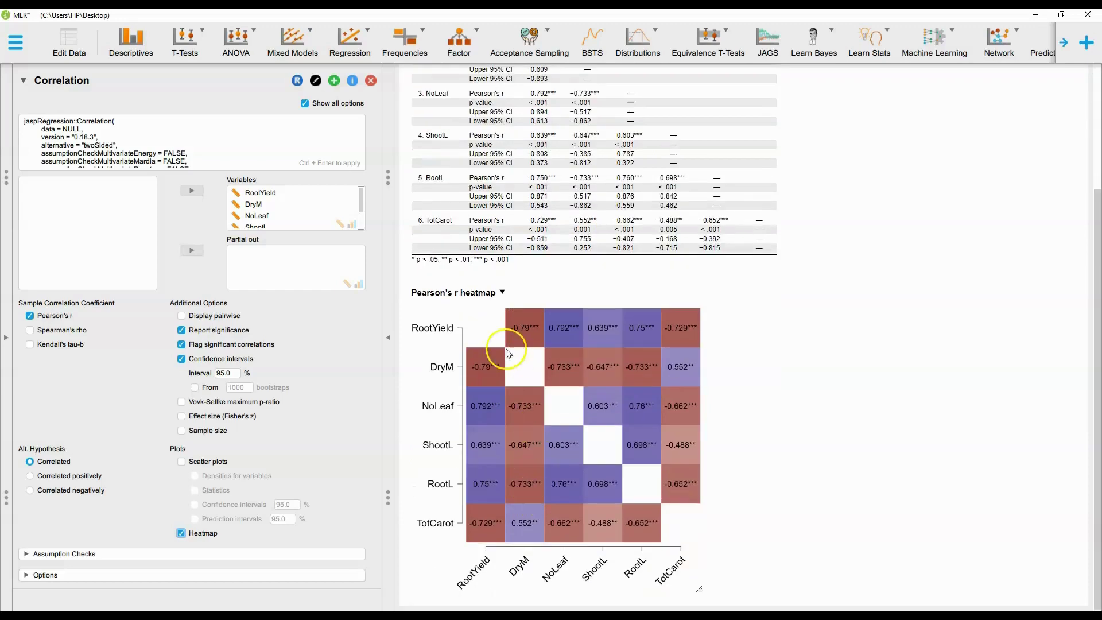
{"action": "scroll", "coordinate": [573, 436], "scroll_direction": "up", "scroll_amount": 4}
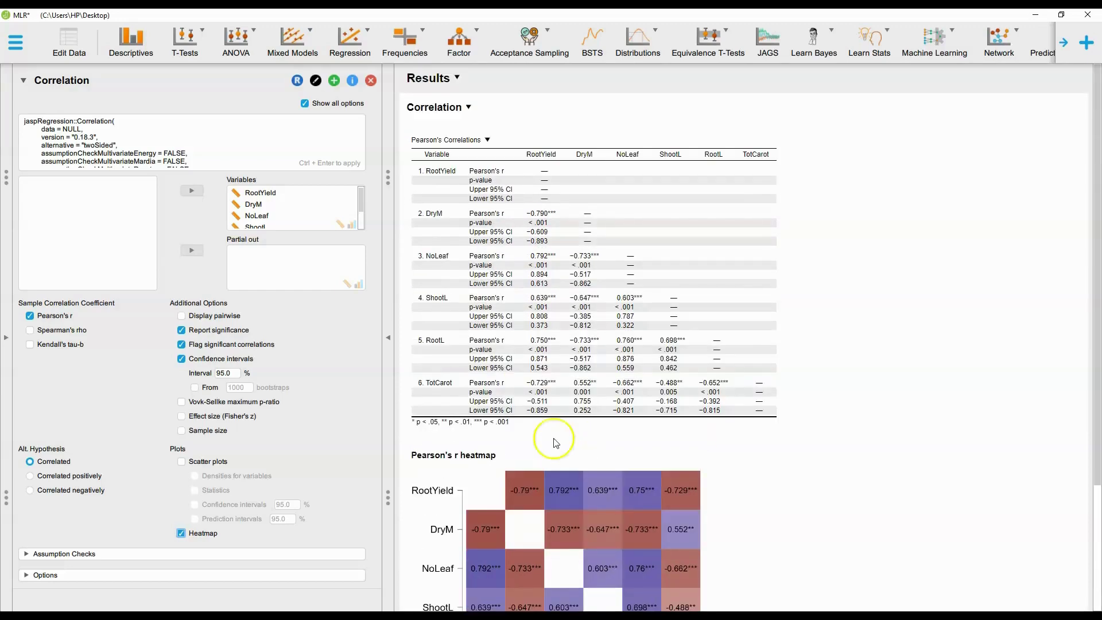
Create a classical Linear Regression analysis with RootYield as the dependent variable
{"action": "left_click", "coordinate": [360, 38]}
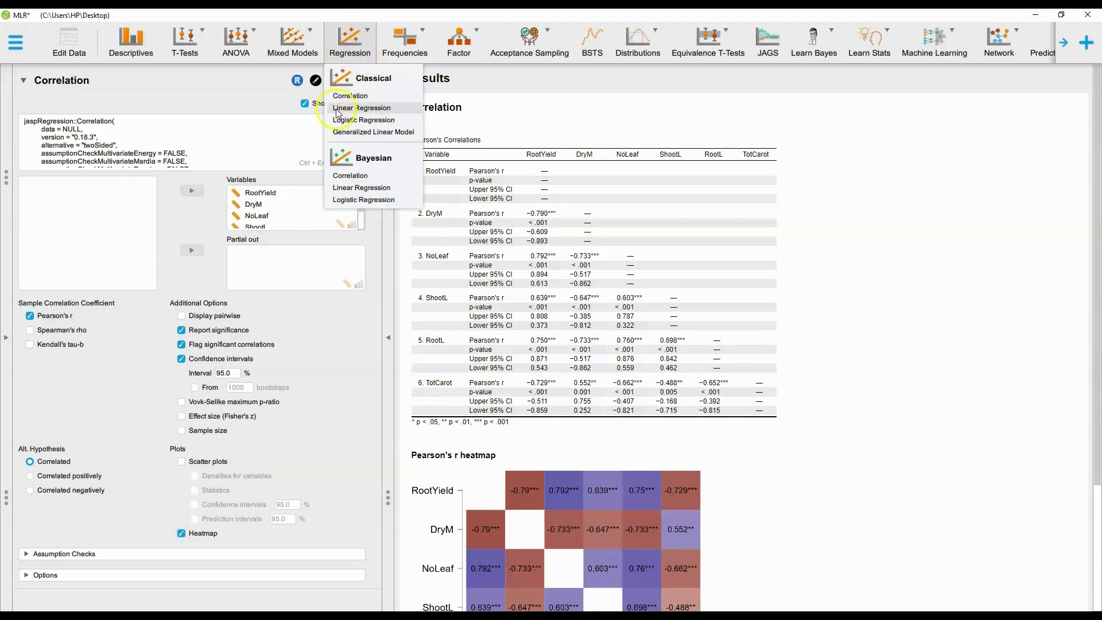
{"action": "left_click", "coordinate": [362, 108]}
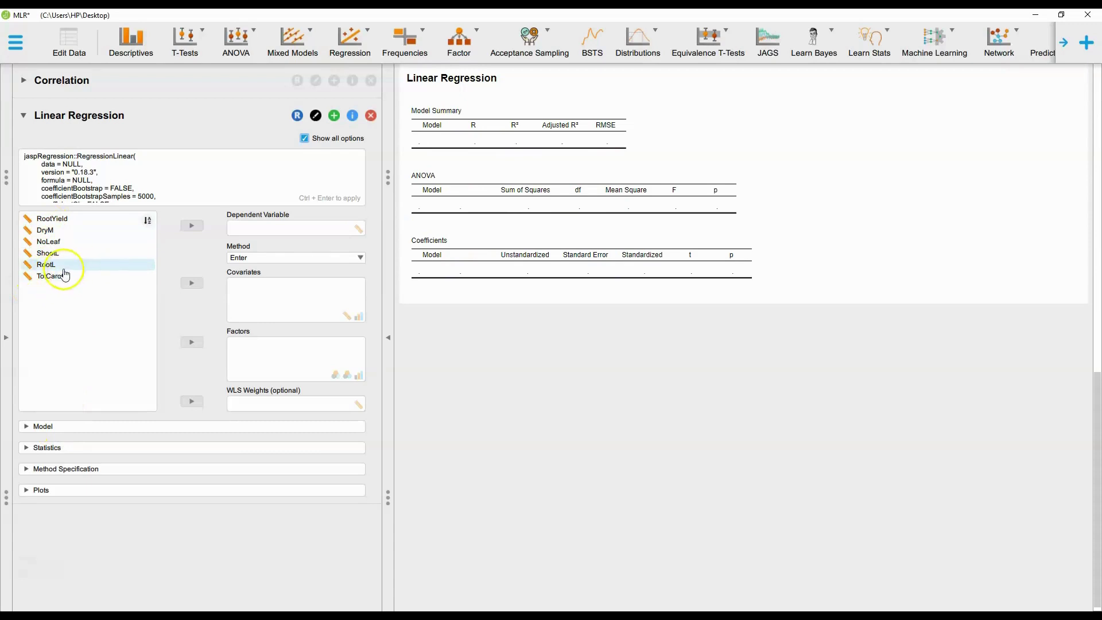
{"action": "left_click", "coordinate": [58, 219]}
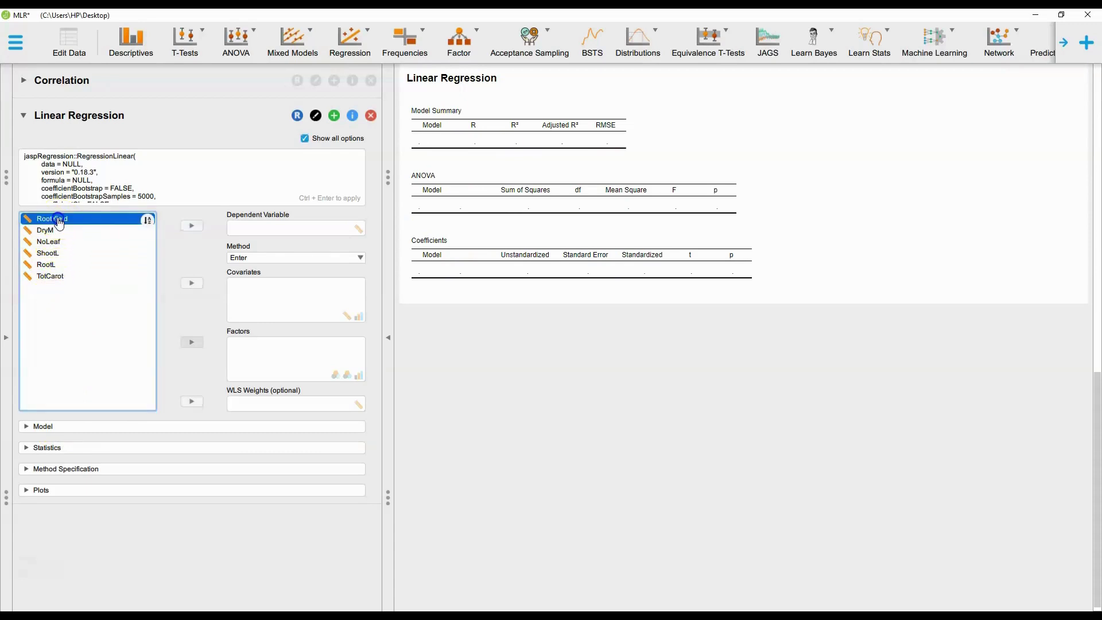
{"action": "left_click", "coordinate": [193, 225]}
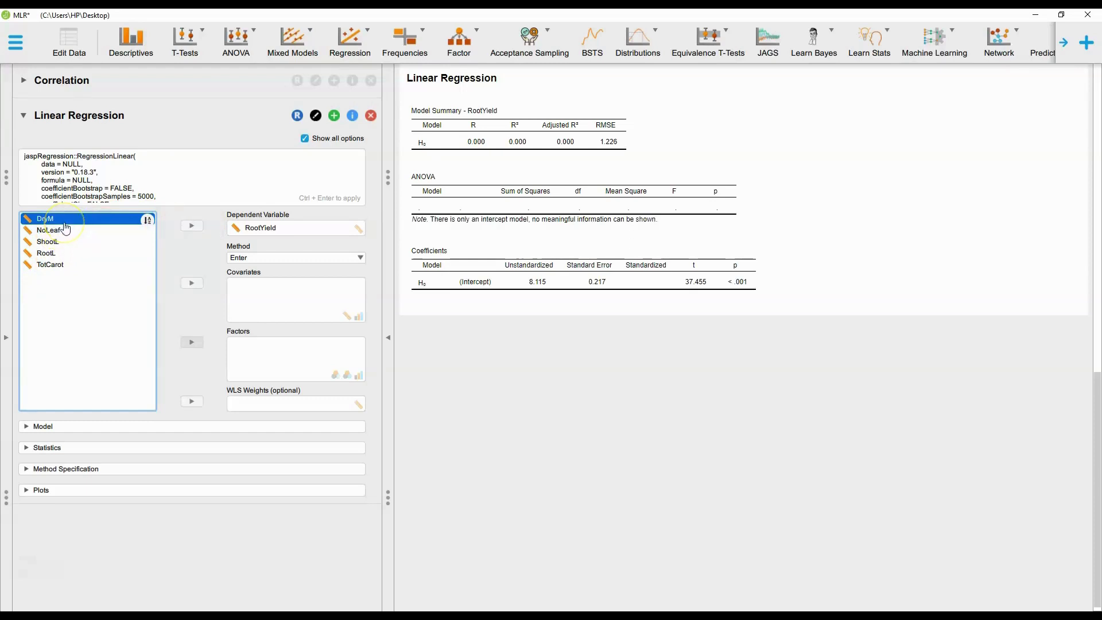
Add DryM, NoLeaf, ShootL, RootL and TotCarot as covariates of the linear regression
{"action": "key", "text": "shift+Down"}
{"action": "key", "text": "shift+Down"}
{"action": "key", "text": "shift+Down"}
{"action": "key", "text": "shift+Down"}
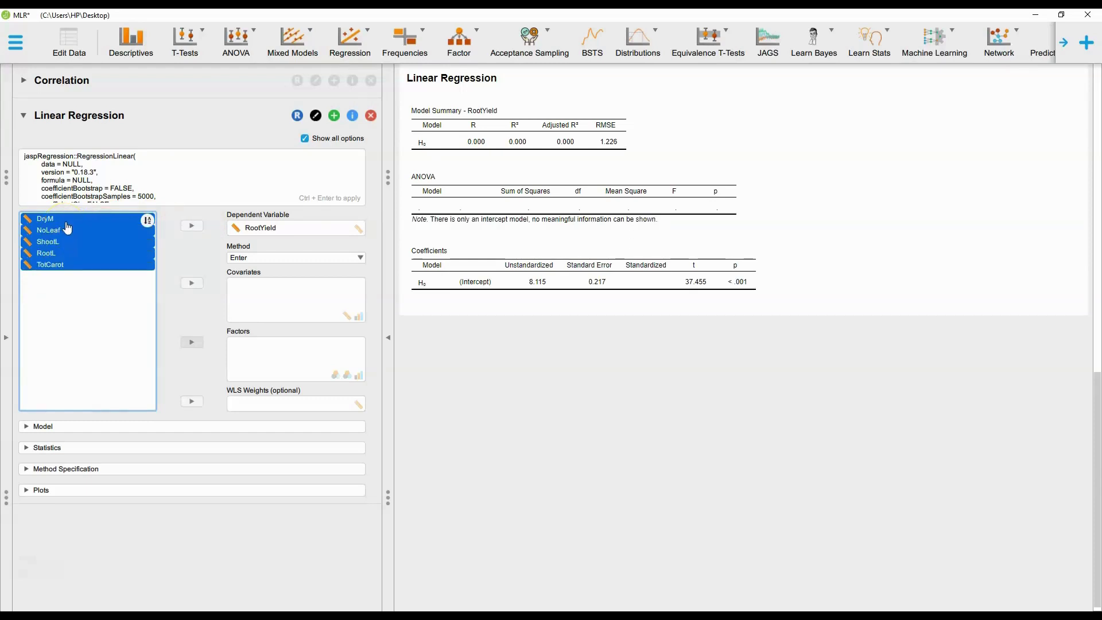
{"action": "left_click", "coordinate": [194, 285]}
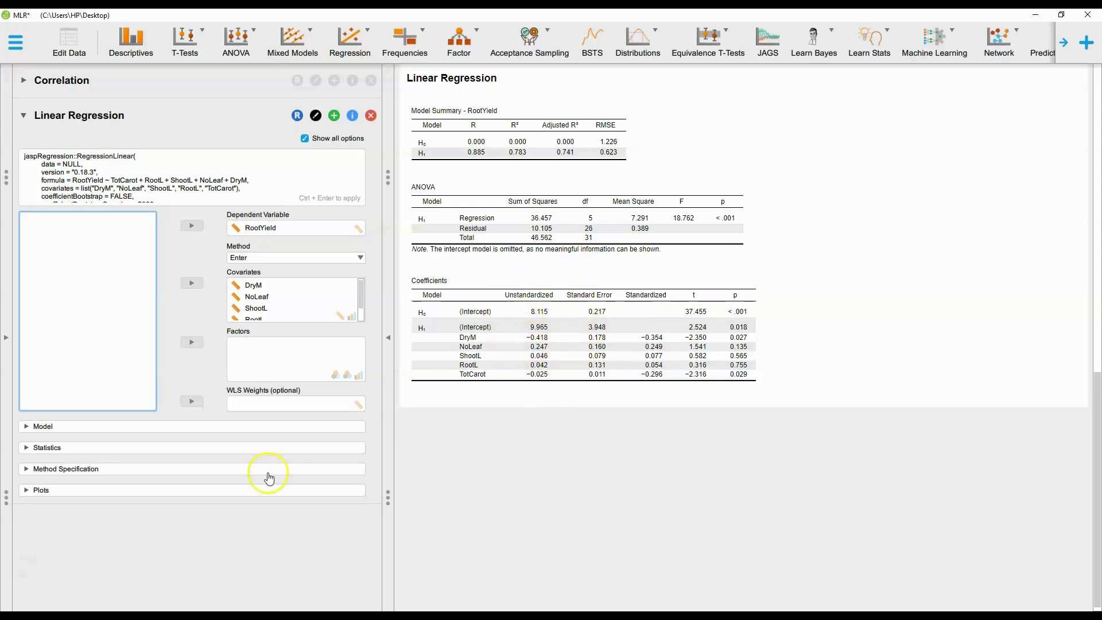
Show the regression's model terms and add collinearity diagnostics to its statistics
{"action": "left_click", "coordinate": [47, 427]}
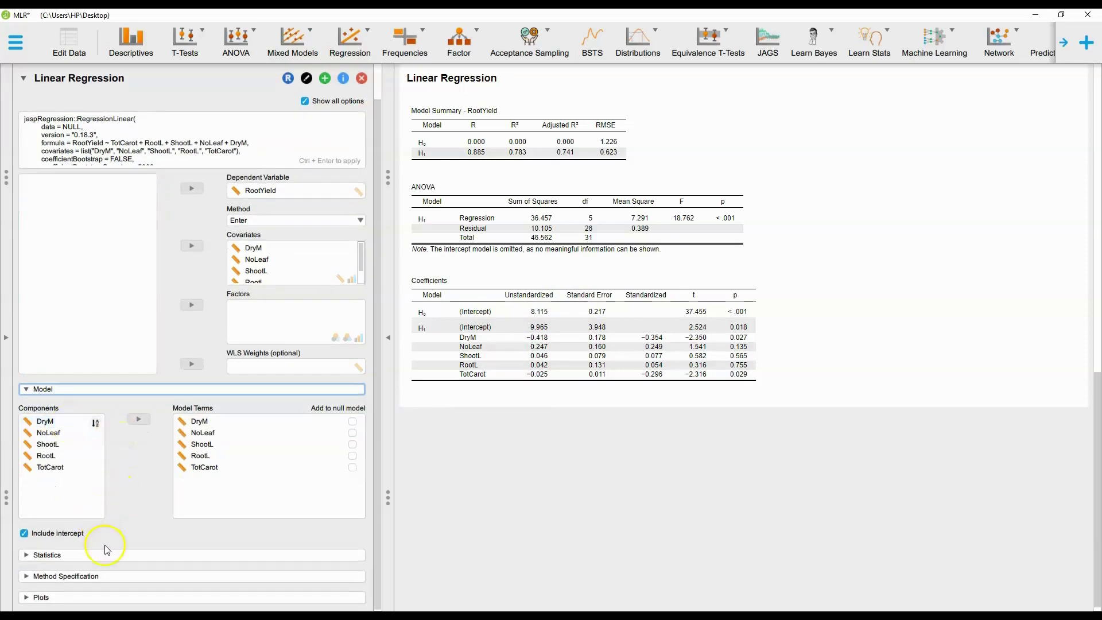
{"action": "left_click", "coordinate": [105, 553]}
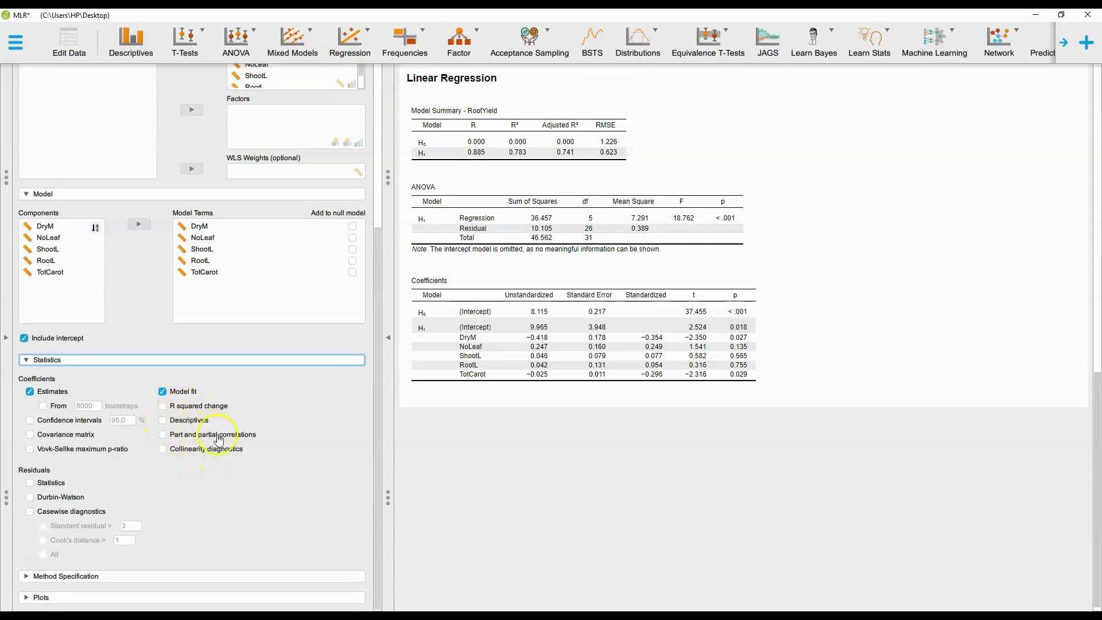
{"action": "left_click", "coordinate": [162, 455]}
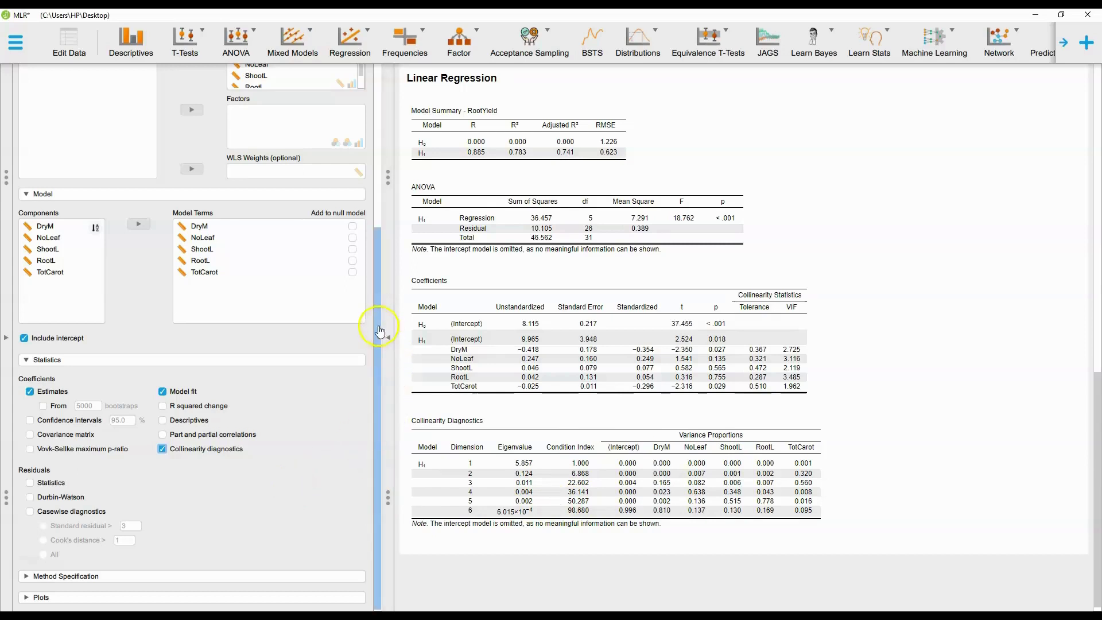
{"action": "scroll", "coordinate": [374, 365], "scroll_direction": "up", "scroll_amount": 3}
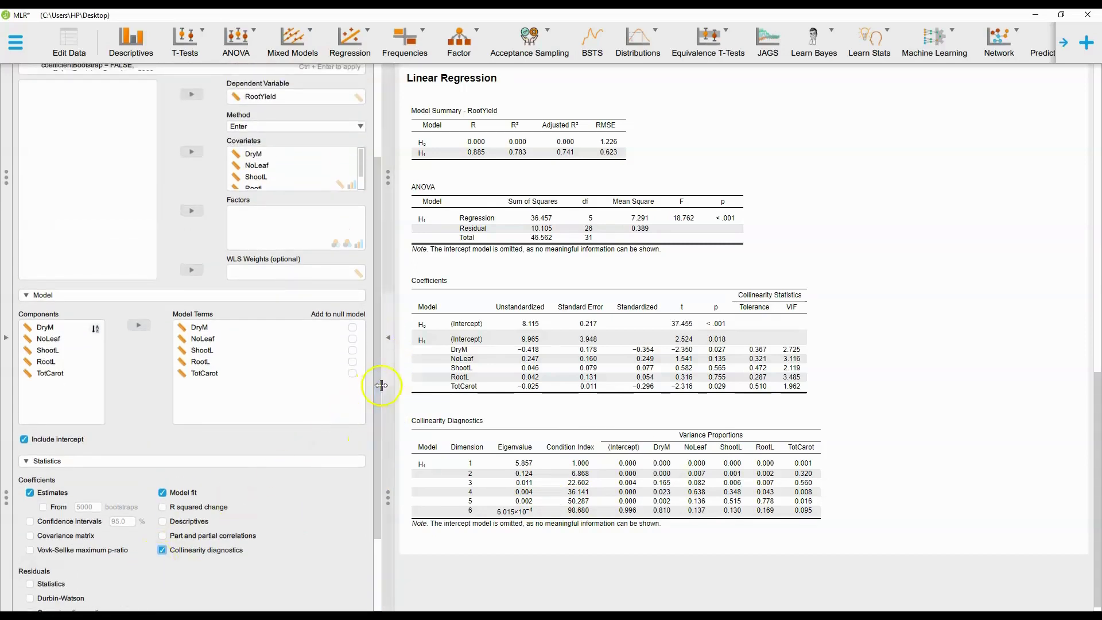
{"action": "scroll", "coordinate": [376, 407], "scroll_direction": "down", "scroll_amount": 3}
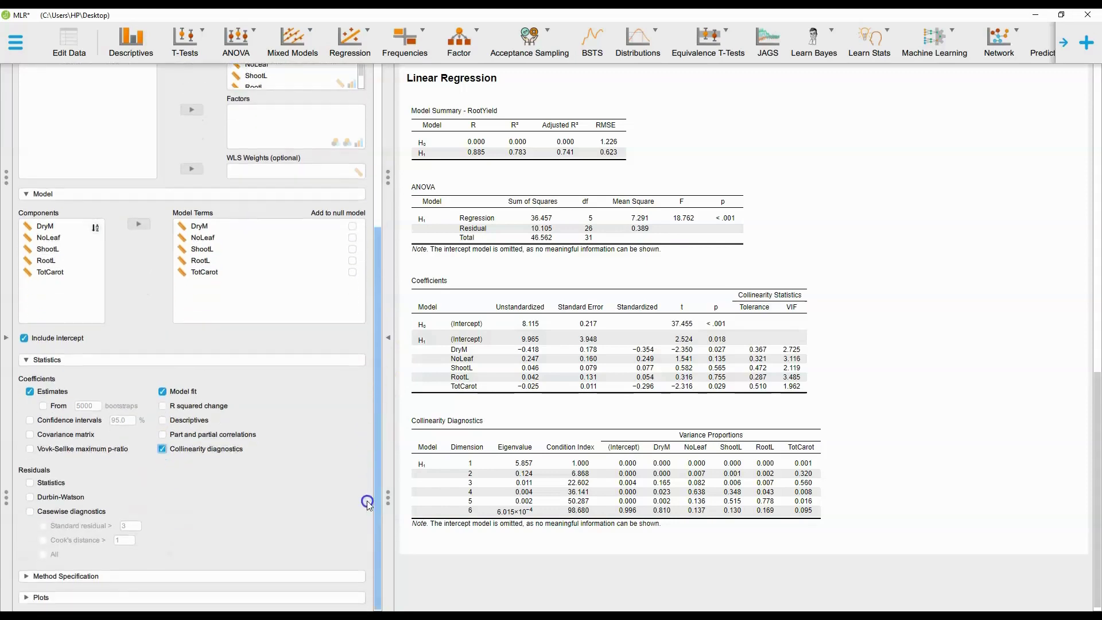
Add the Residuals vs. dependent and Residuals vs. predicted plots to the regression output
{"action": "left_click", "coordinate": [110, 573]}
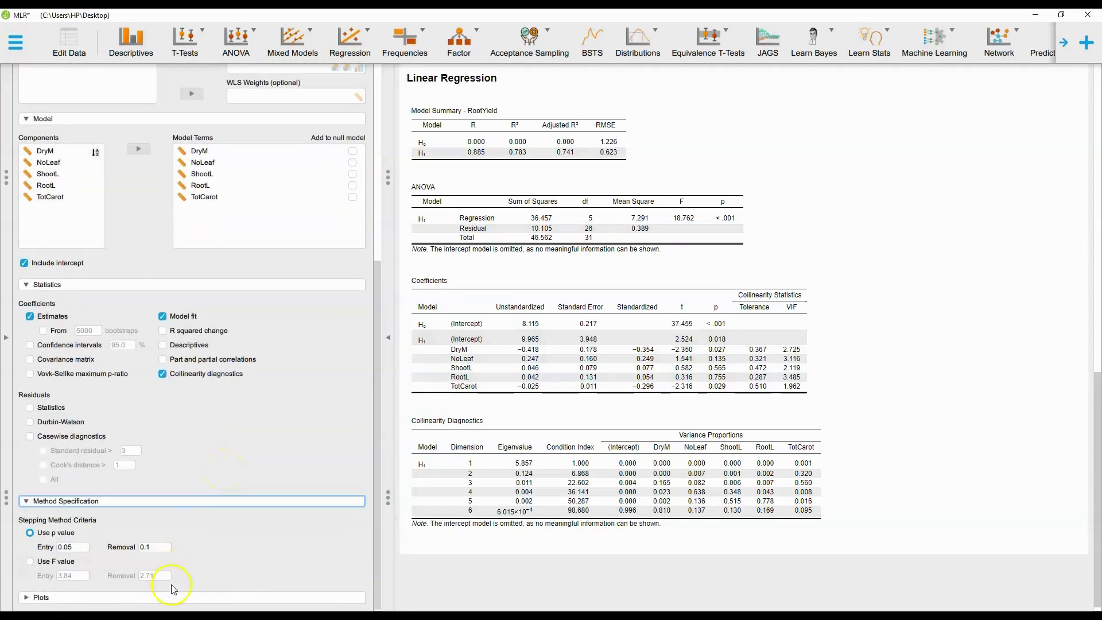
{"action": "left_click", "coordinate": [172, 601]}
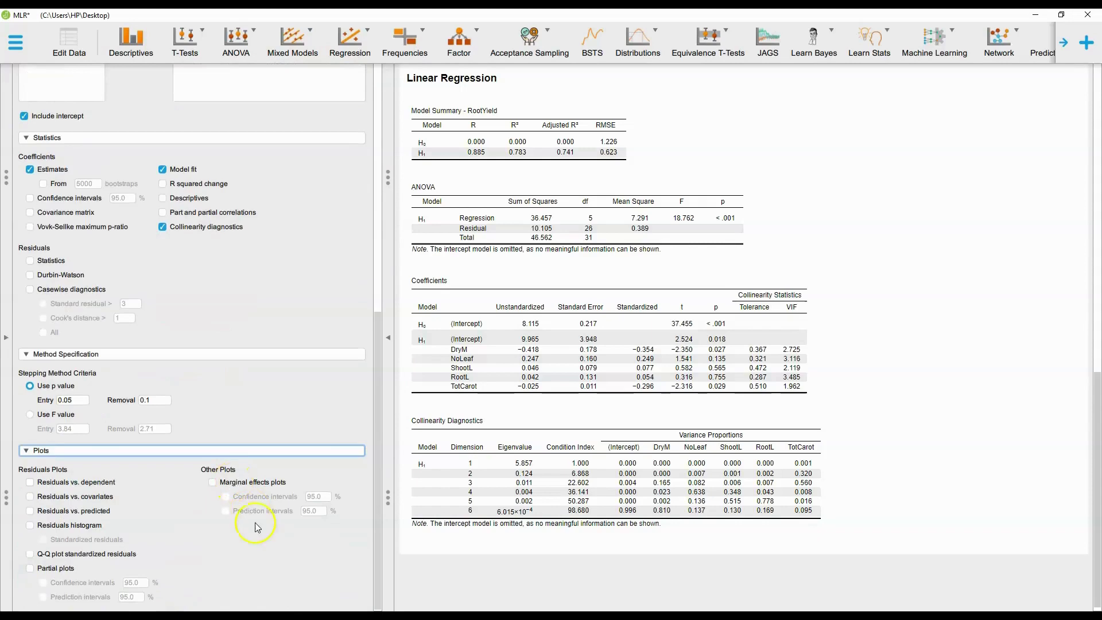
{"action": "left_click", "coordinate": [32, 484]}
{"action": "scroll", "coordinate": [477, 474], "scroll_direction": "down", "scroll_amount": 4}
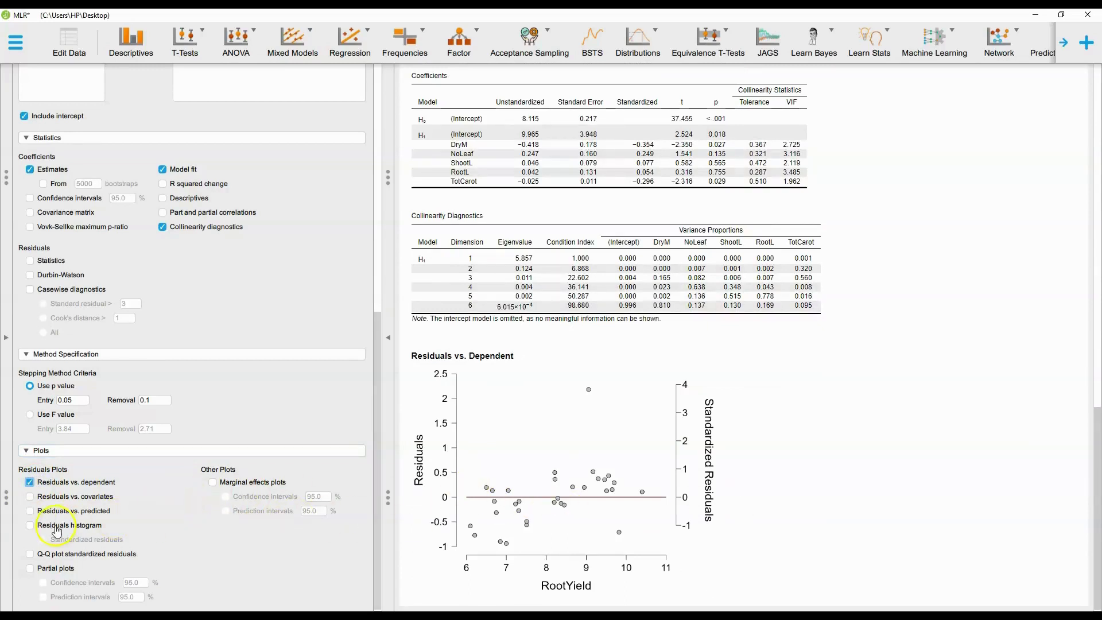
{"action": "left_click", "coordinate": [31, 511]}
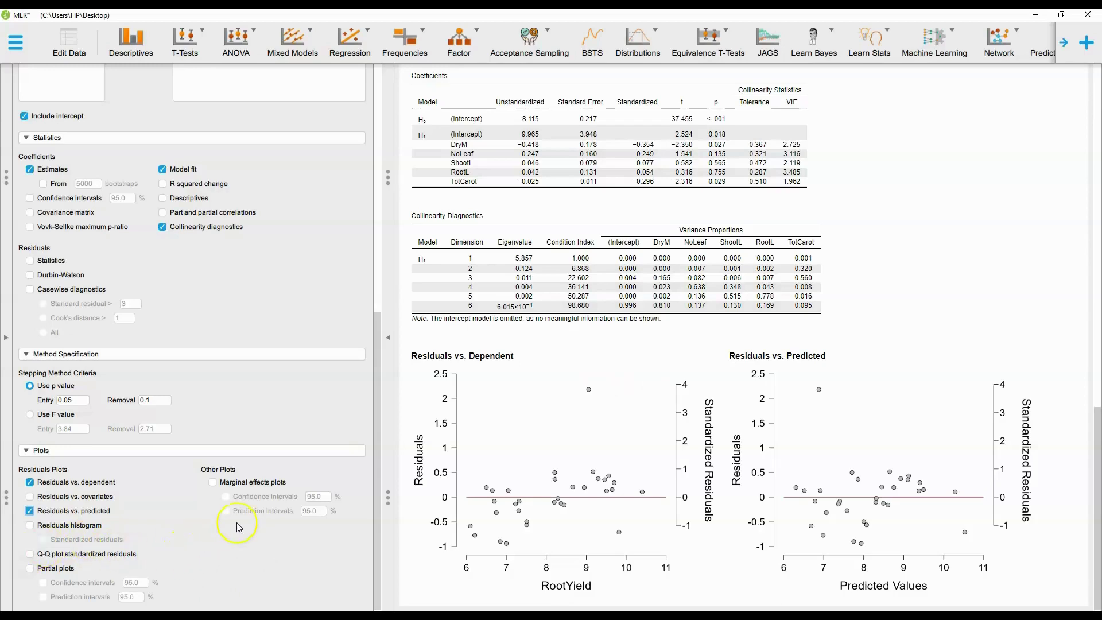
{"action": "left_click", "coordinate": [376, 566]}
{"action": "left_click_drag", "start_coordinate": [376, 566], "coordinate": [386, 216]}
{"action": "scroll", "coordinate": [362, 483], "scroll_direction": "down", "scroll_amount": 8}
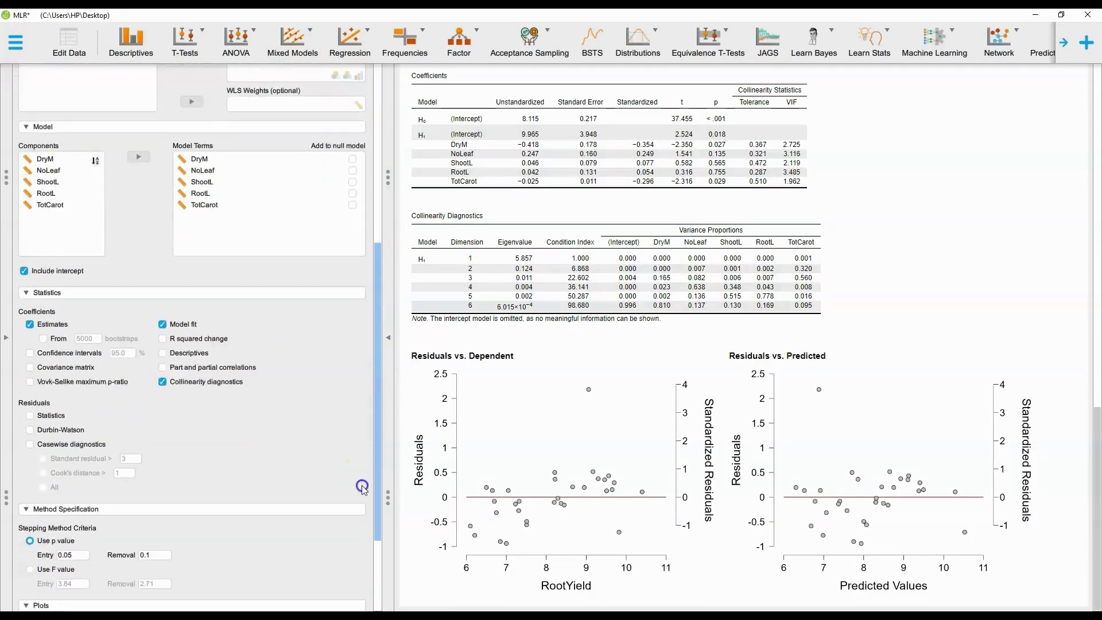
{"action": "scroll", "coordinate": [360, 574], "scroll_direction": "up", "scroll_amount": 10}
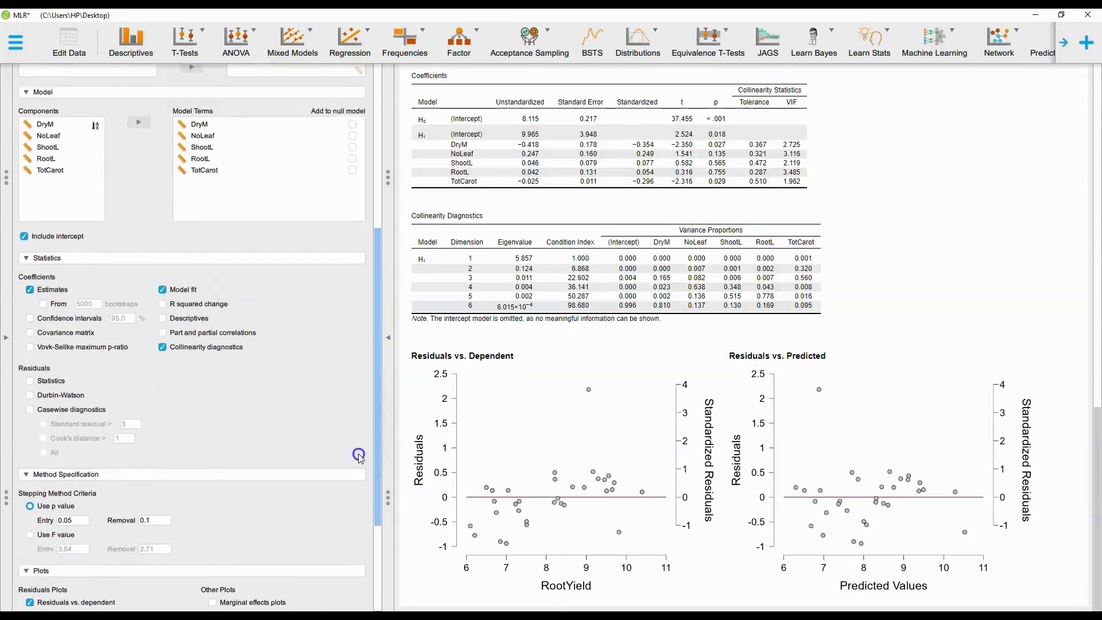
Review the linear regression's settings, from its variables and model terms to the statistics, stepping method criteria and residual plots
{"action": "scroll", "coordinate": [370, 567], "scroll_direction": "down", "scroll_amount": 10}
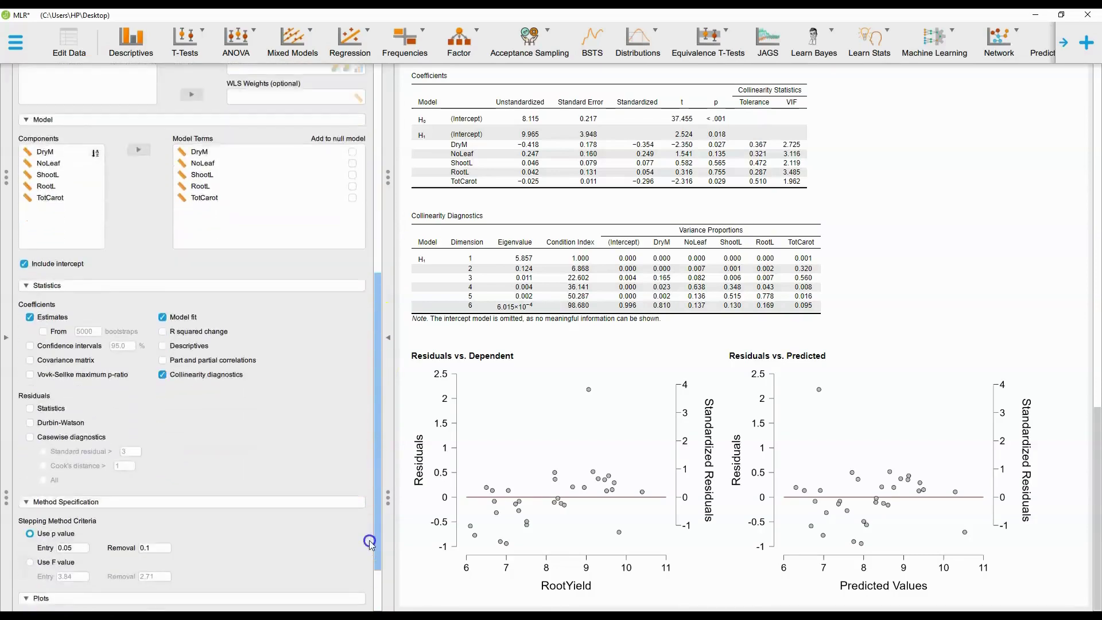
{"action": "left_click_drag", "start_coordinate": [370, 568], "coordinate": [403, 214]}
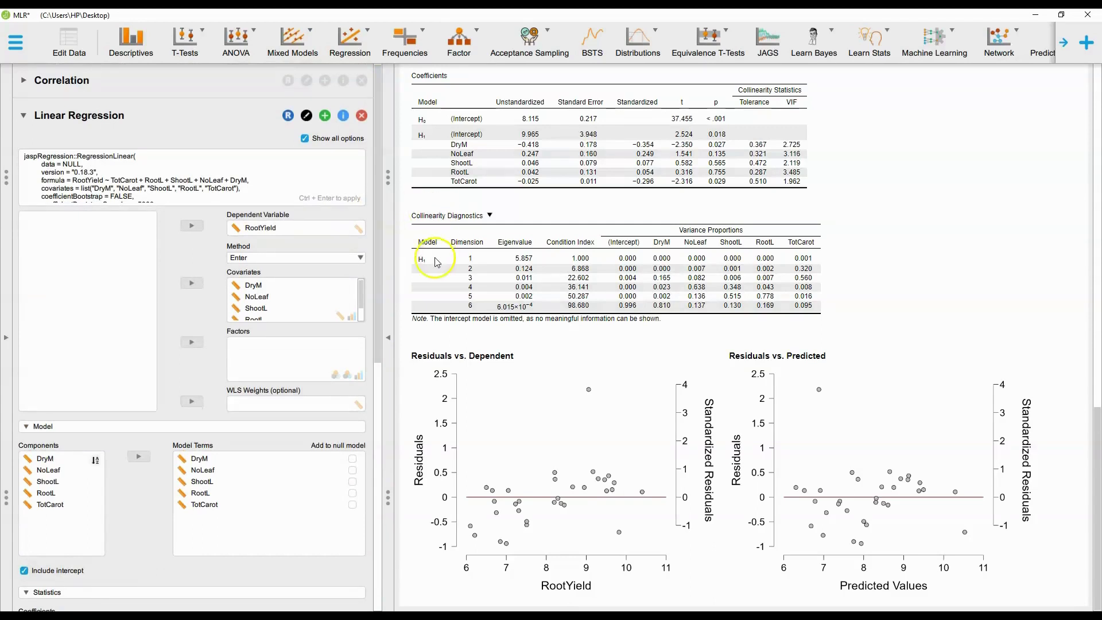
{"action": "scroll", "coordinate": [173, 376], "scroll_direction": "down", "scroll_amount": 3}
{"action": "scroll", "coordinate": [172, 376], "scroll_direction": "down", "scroll_amount": 3}
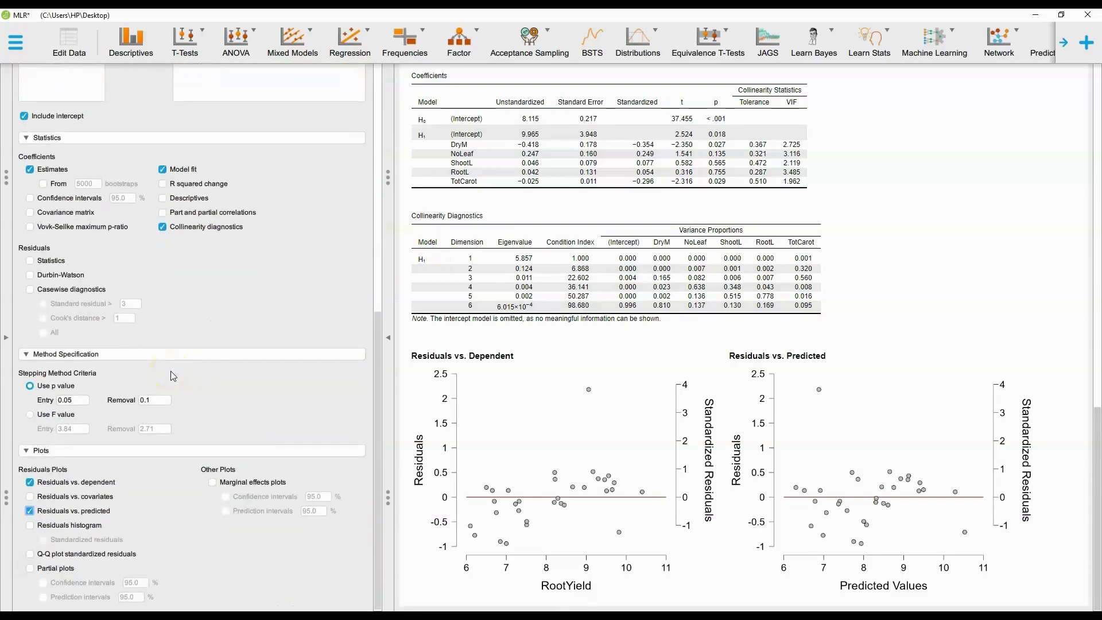
{"action": "left_click", "coordinate": [171, 355]}
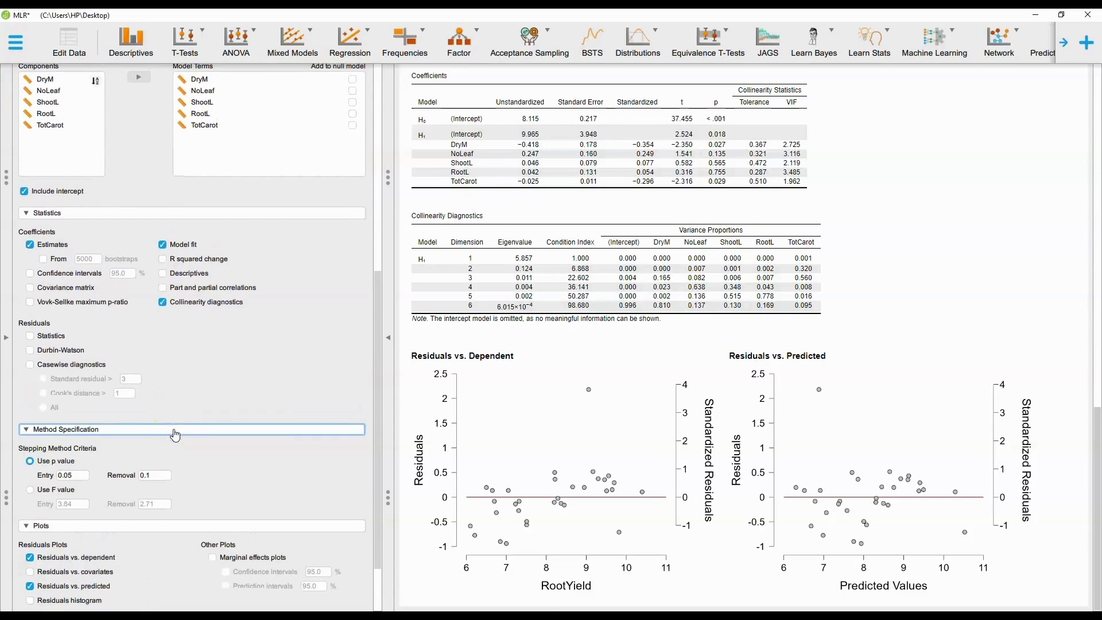
{"action": "scroll", "coordinate": [239, 396], "scroll_direction": "down", "scroll_amount": 1}
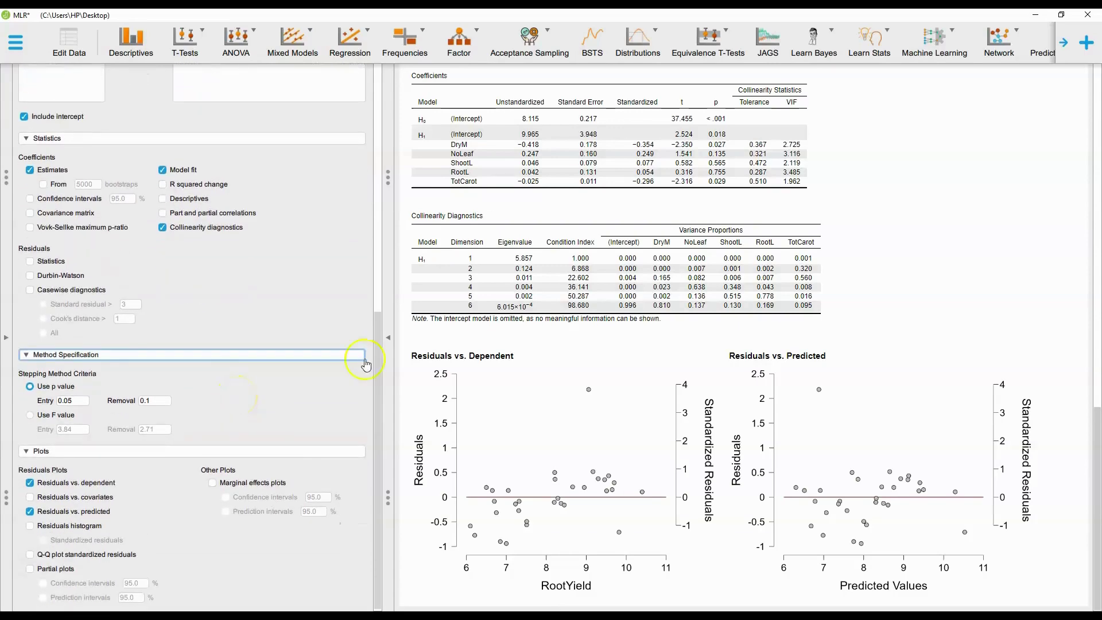
Examine the linear regression's Model Summary, ANOVA, Coefficients and Collinearity Diagnostics tables in the results
{"action": "scroll", "coordinate": [481, 313], "scroll_direction": "up", "scroll_amount": 3}
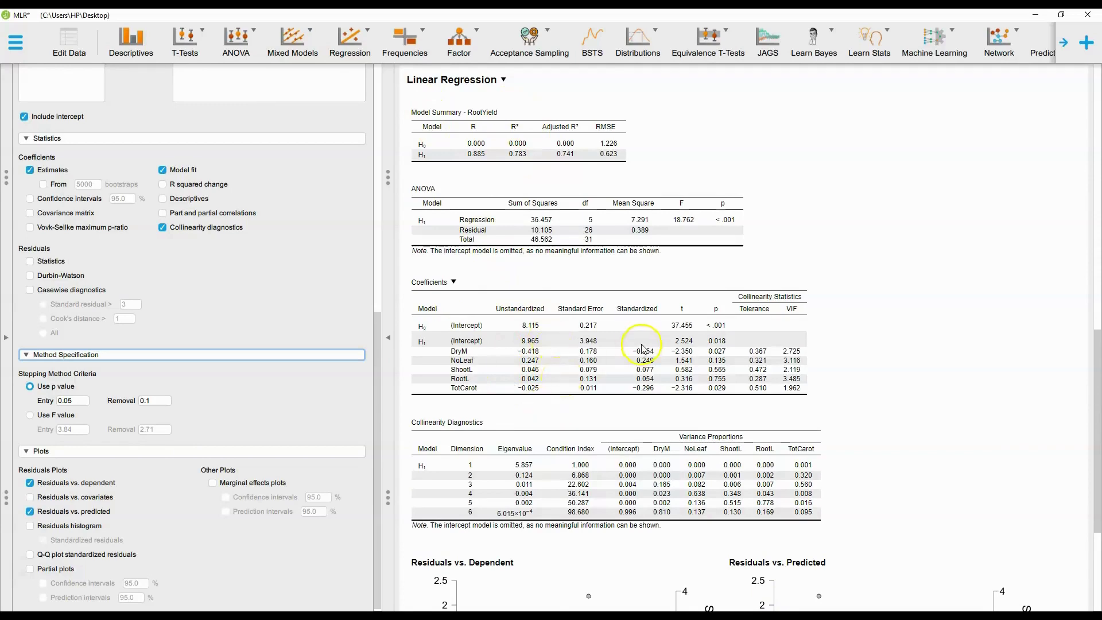
{"action": "scroll", "coordinate": [643, 348], "scroll_direction": "up", "scroll_amount": 4}
{"action": "scroll", "coordinate": [643, 349], "scroll_direction": "down", "scroll_amount": 5}
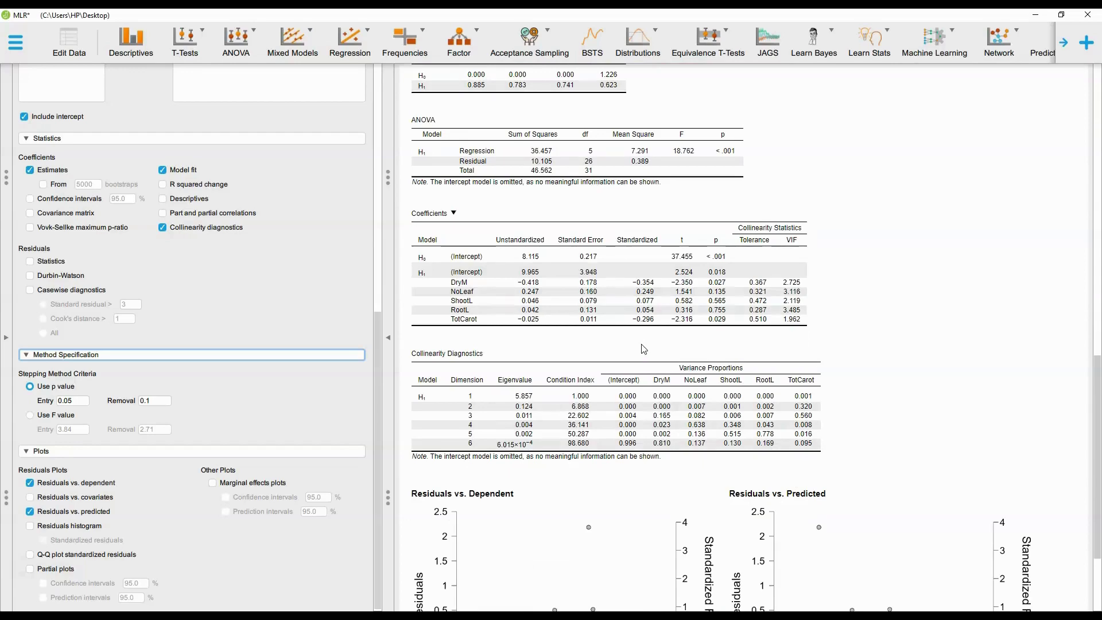
{"action": "scroll", "coordinate": [547, 276], "scroll_direction": "up", "scroll_amount": 3}
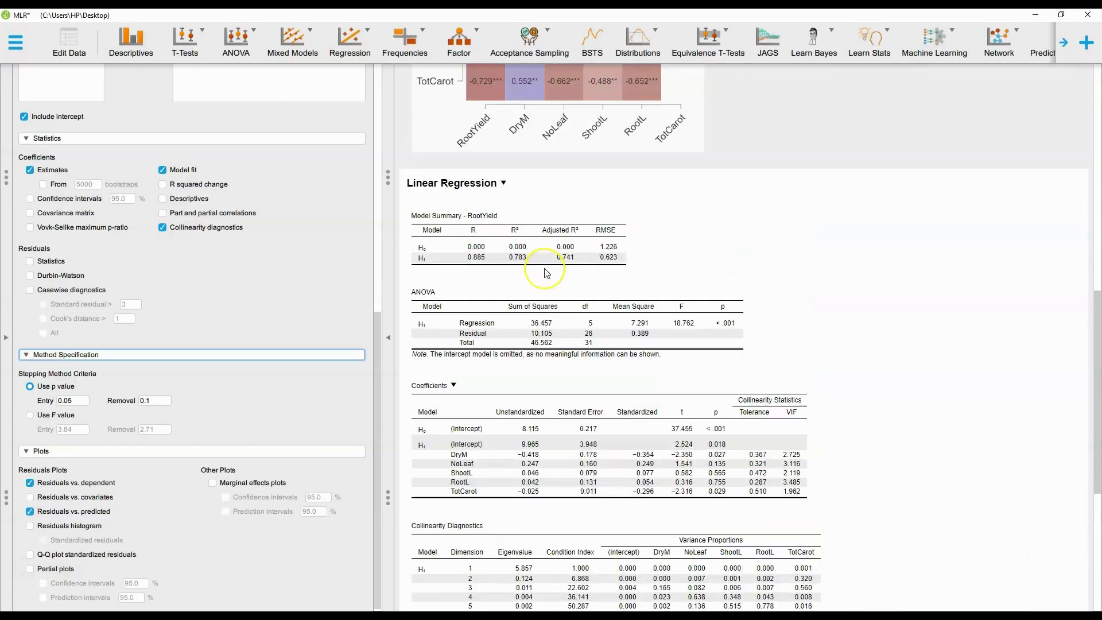